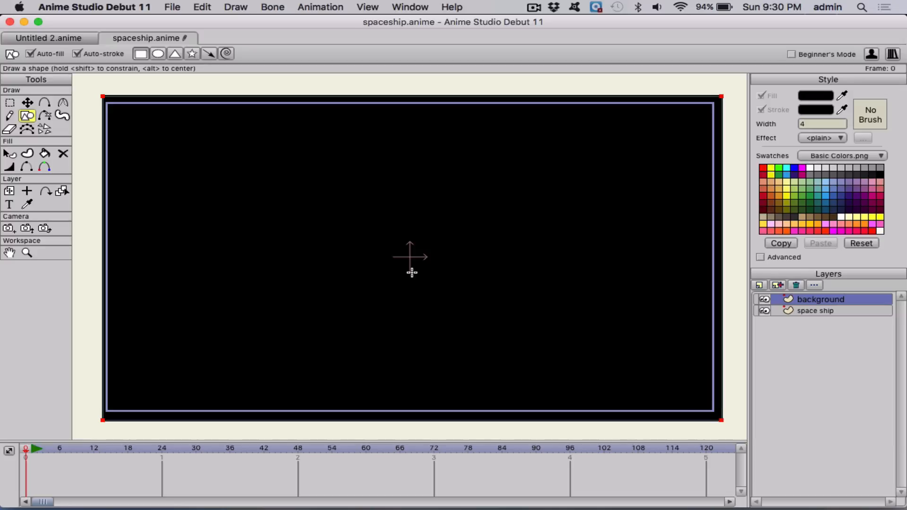
Step: Scatter Stars symbols over the black background in four separate strokes with the Scatter Brush, using widths from 16 to 32
left_click(45, 130)
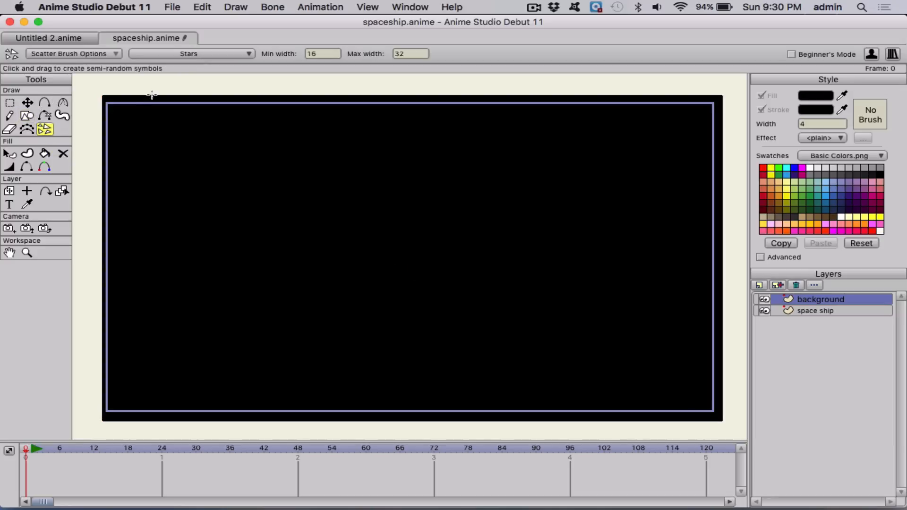
left_click(194, 55)
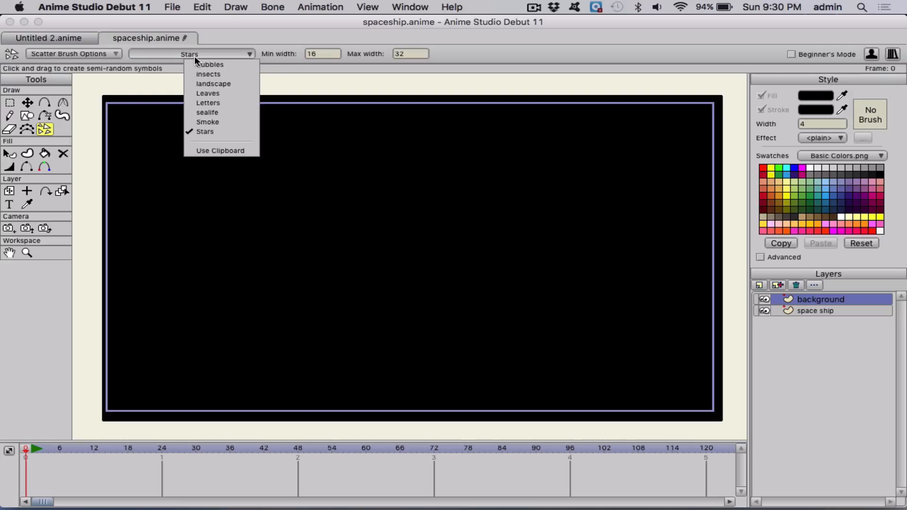
left_click(202, 131)
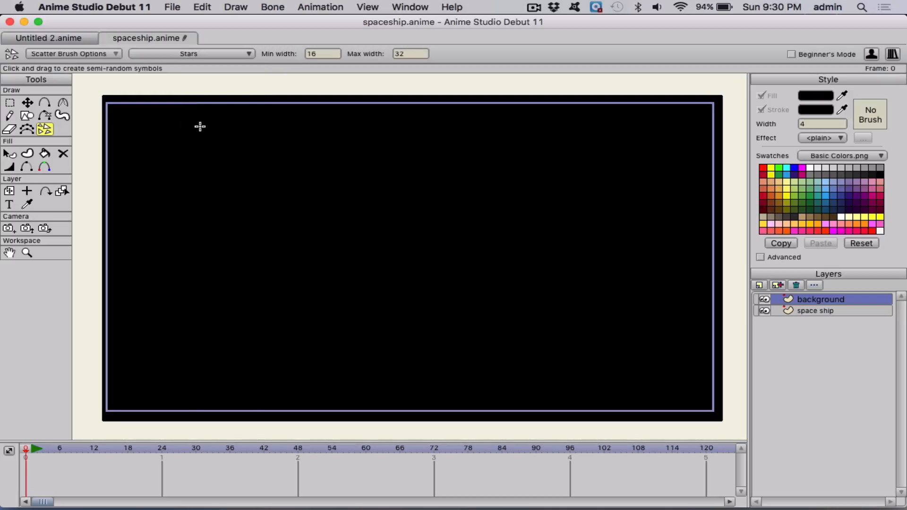
mouse_move(146, 172)
left_mouse_down()
mouse_move(192, 141)
mouse_move(292, 164)
mouse_move(407, 164)
mouse_move(496, 187)
mouse_move(524, 183)
left_mouse_up()
left_click_drag(641, 170, 641, 285)
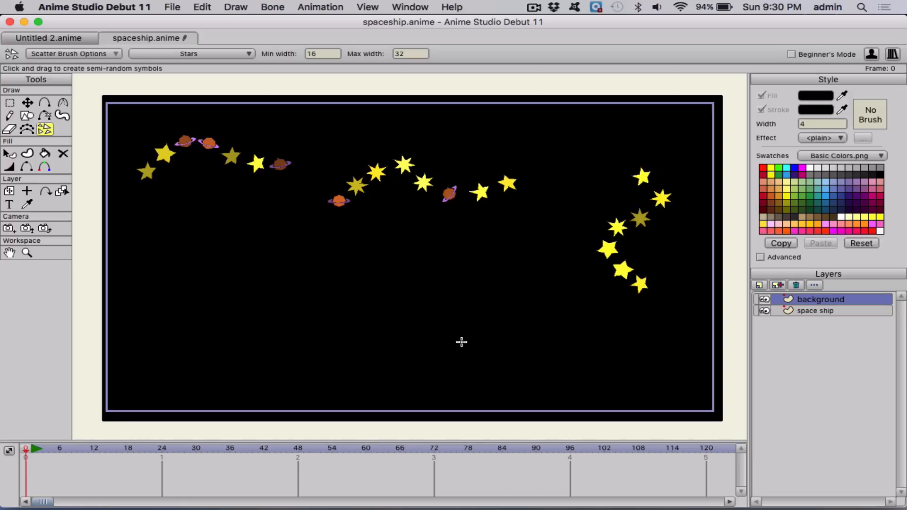
mouse_move(460, 340)
left_mouse_down()
mouse_move(442, 351)
mouse_move(452, 317)
mouse_move(263, 348)
mouse_move(244, 320)
left_mouse_up()
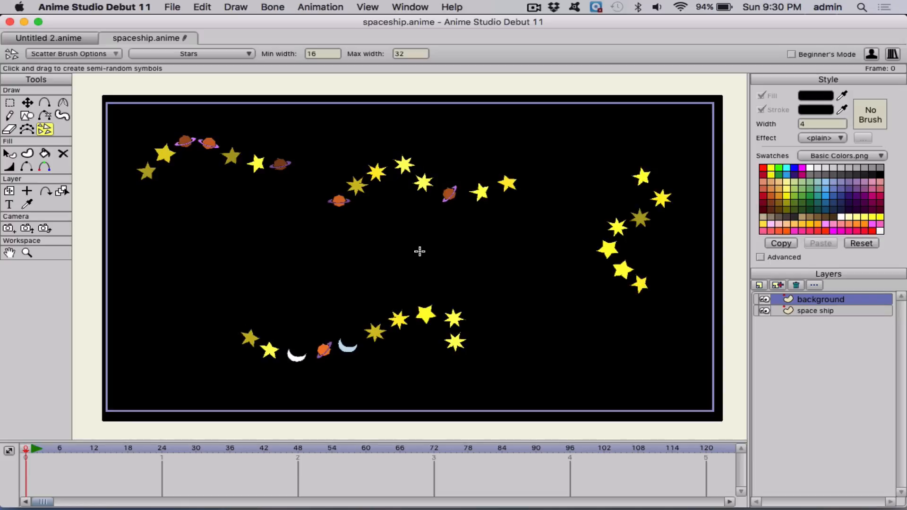
left_click_drag(427, 250, 359, 257)
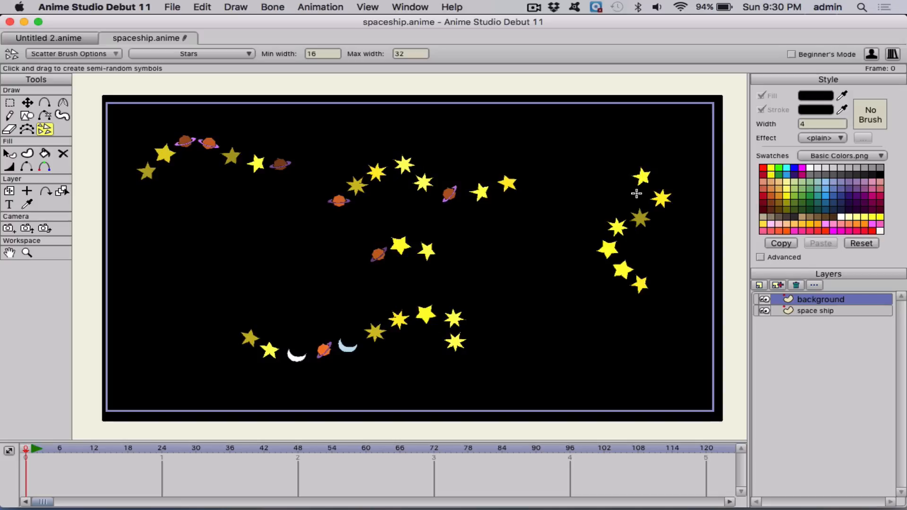
Step: Add a new vector layer above the background layer and name it metorite
left_click(760, 286)
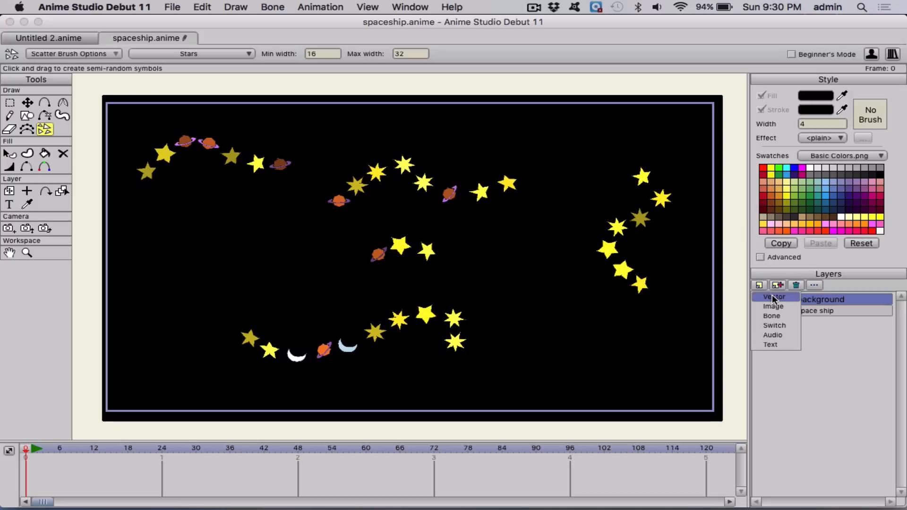
left_click(774, 297)
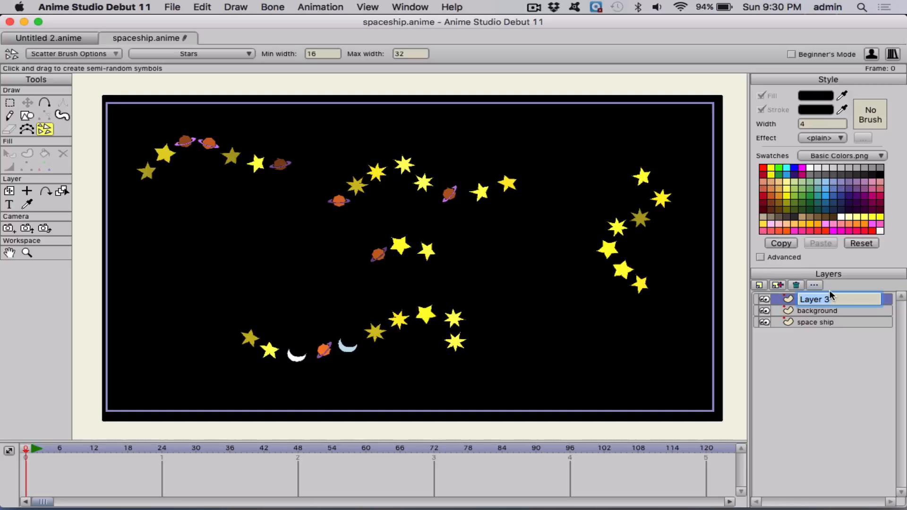
type("meterite")
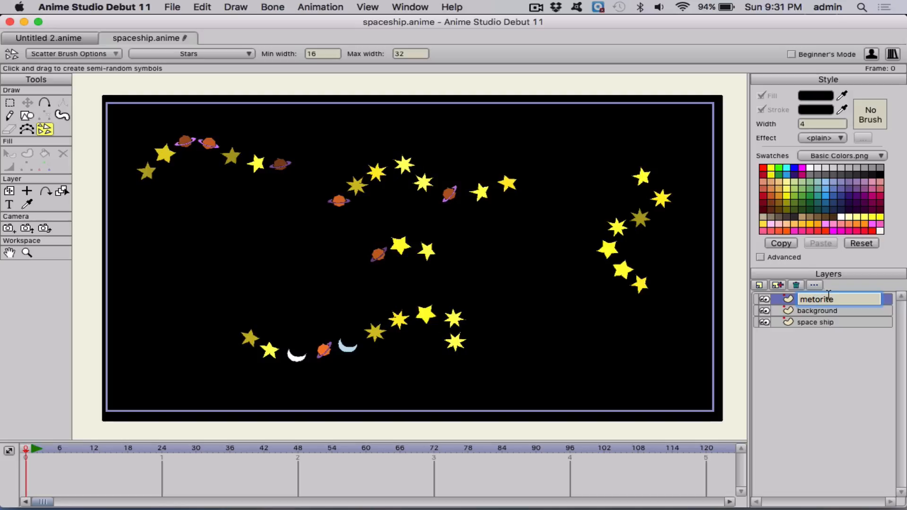
left_click(781, 298)
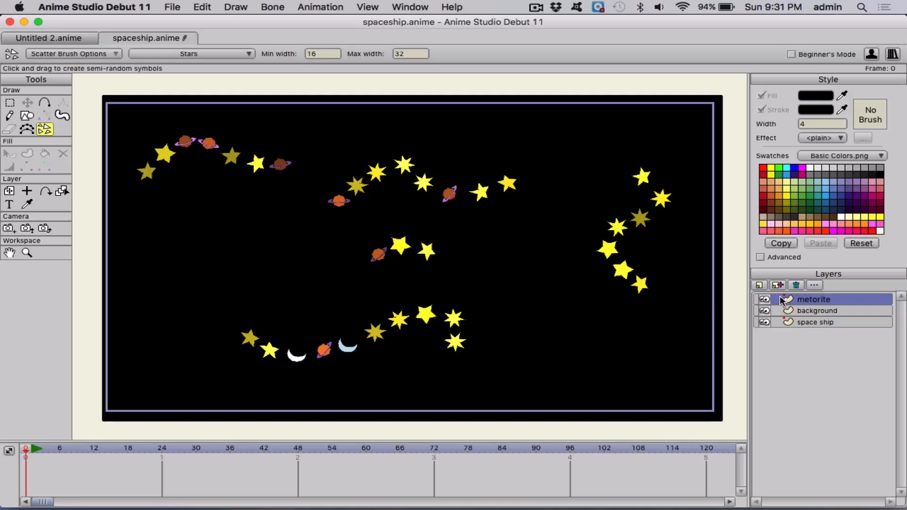
Step: Paint four irregular brown meteorites with the Blob Brush on the metorite layer, two in the upper half and two in the lower half
left_click(63, 116)
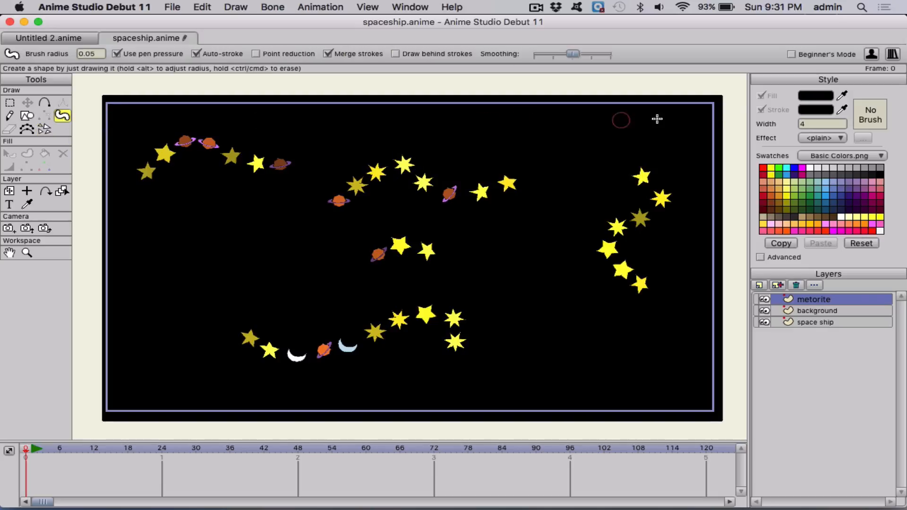
left_click(820, 96)
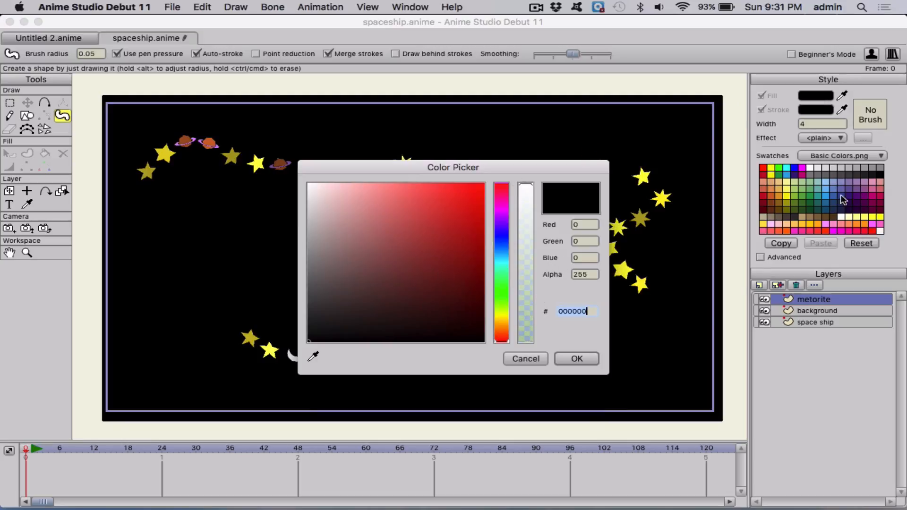
left_click(524, 359)
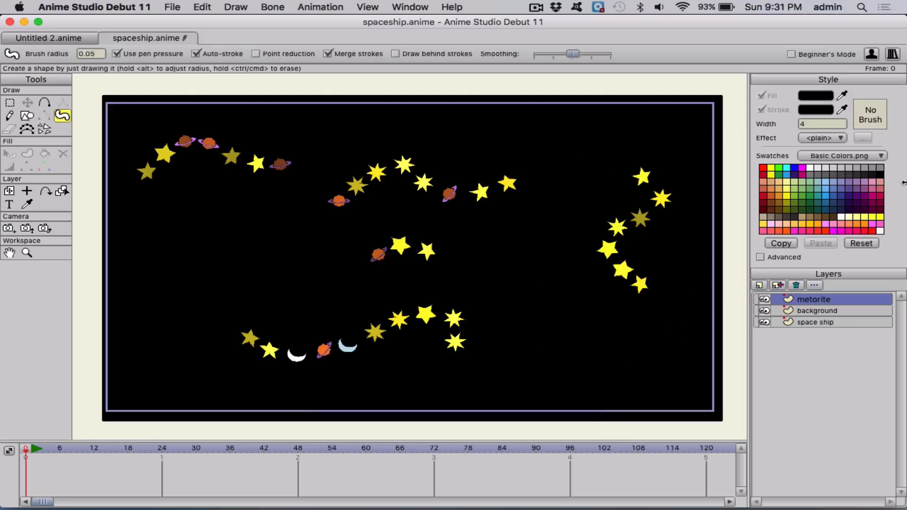
left_click(818, 216)
left_click(815, 216)
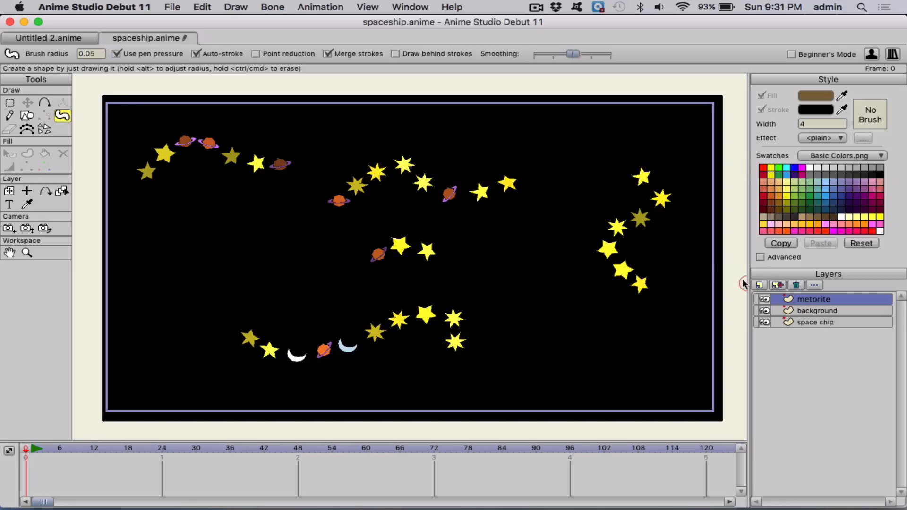
mouse_move(249, 150)
left_mouse_down()
mouse_move(235, 162)
mouse_move(253, 186)
mouse_move(231, 197)
mouse_move(281, 200)
mouse_move(261, 189)
mouse_move(271, 175)
mouse_move(254, 166)
mouse_move(261, 160)
mouse_move(249, 167)
mouse_move(263, 182)
left_mouse_up()
mouse_move(255, 307)
left_mouse_down()
mouse_move(234, 286)
mouse_move(219, 304)
mouse_move(242, 330)
mouse_move(270, 333)
mouse_move(276, 315)
mouse_move(261, 317)
mouse_move(289, 309)
mouse_move(263, 311)
left_mouse_up()
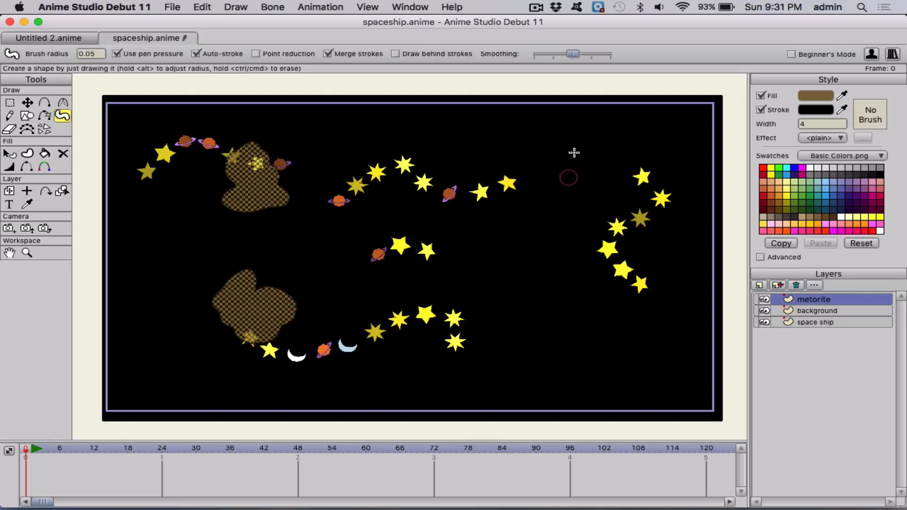
mouse_move(548, 159)
left_mouse_down()
mouse_move(517, 160)
mouse_move(507, 216)
mouse_move(552, 215)
mouse_move(553, 226)
mouse_move(575, 195)
mouse_move(542, 183)
mouse_move(543, 167)
mouse_move(530, 176)
mouse_move(539, 197)
mouse_move(521, 202)
mouse_move(534, 206)
mouse_move(526, 169)
left_mouse_up()
left_click_drag(558, 200, 560, 204)
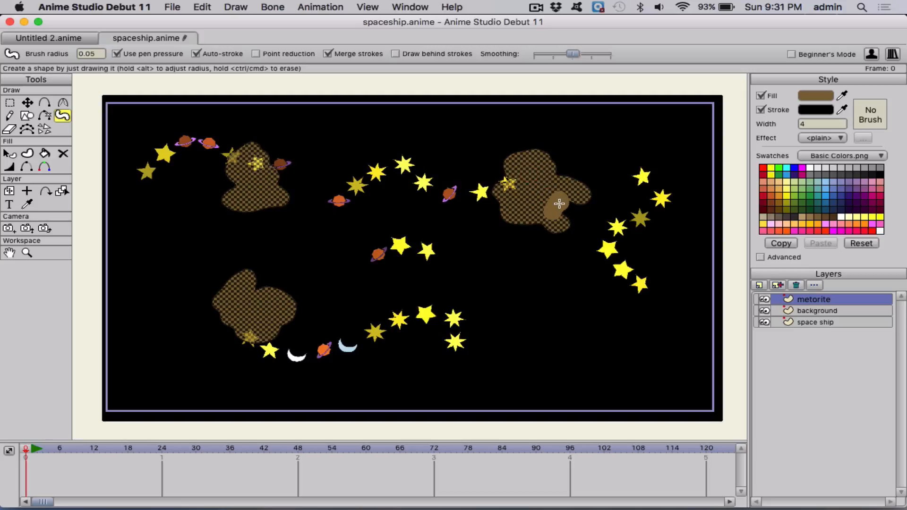
left_click_drag(560, 204, 561, 205)
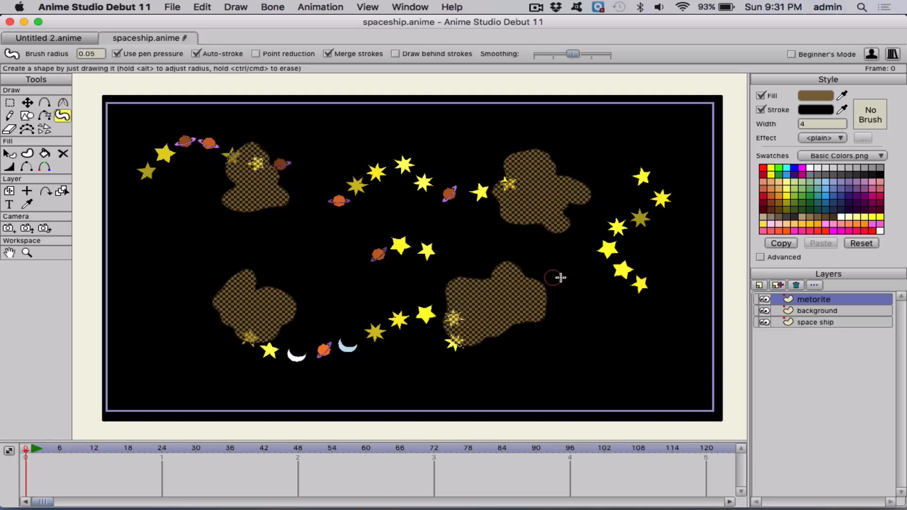
Step: Check beneath the background layer, then reorder the layers so space ship is first, metorite second and background last
left_click(765, 310)
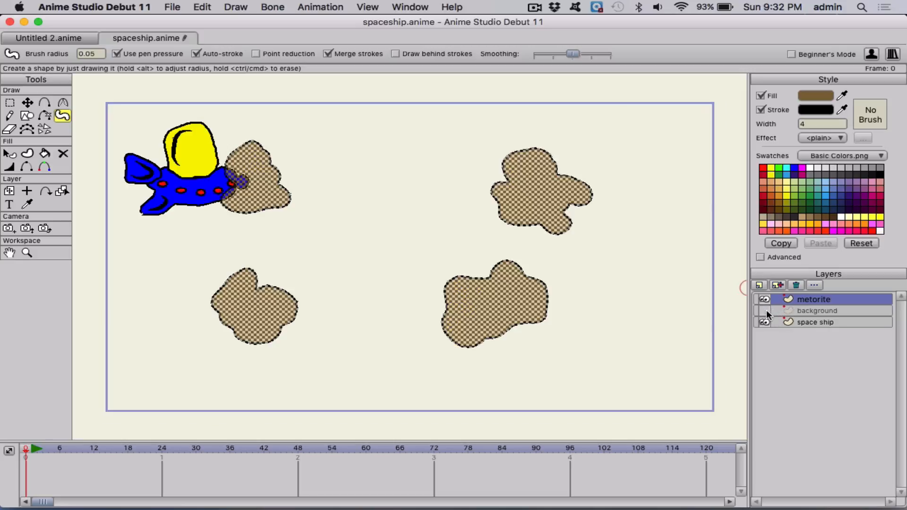
left_click(765, 310)
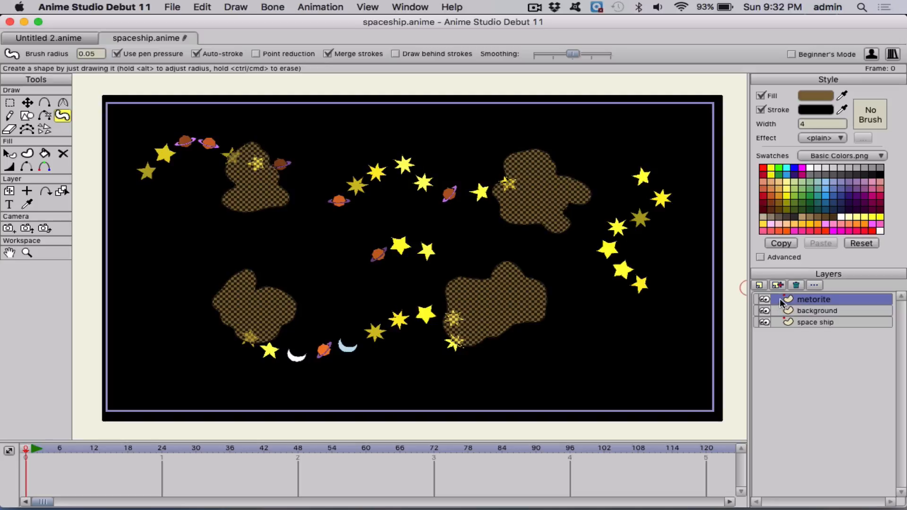
left_click(779, 310)
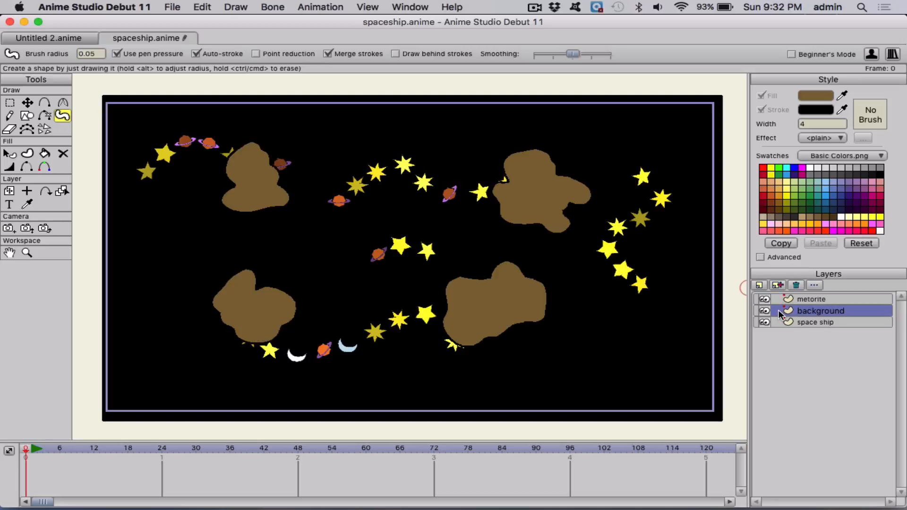
left_click_drag(778, 310, 778, 336)
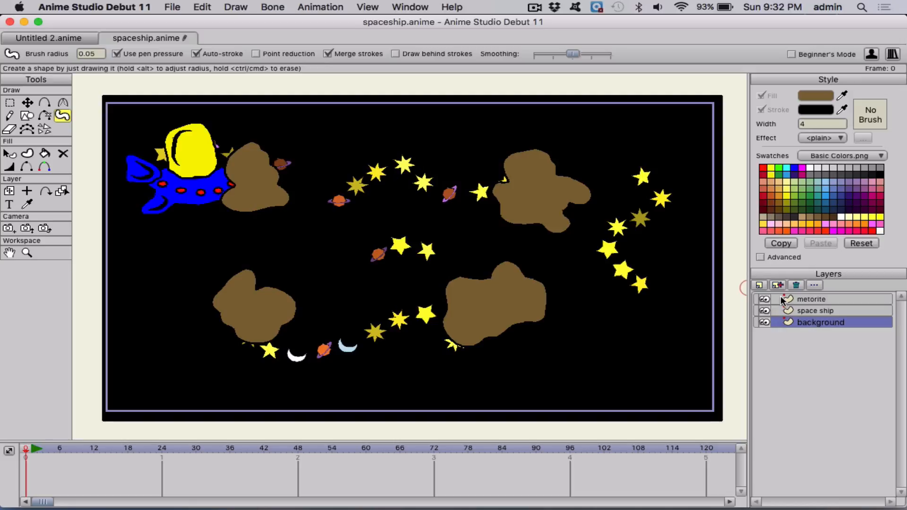
left_click_drag(781, 300, 780, 319)
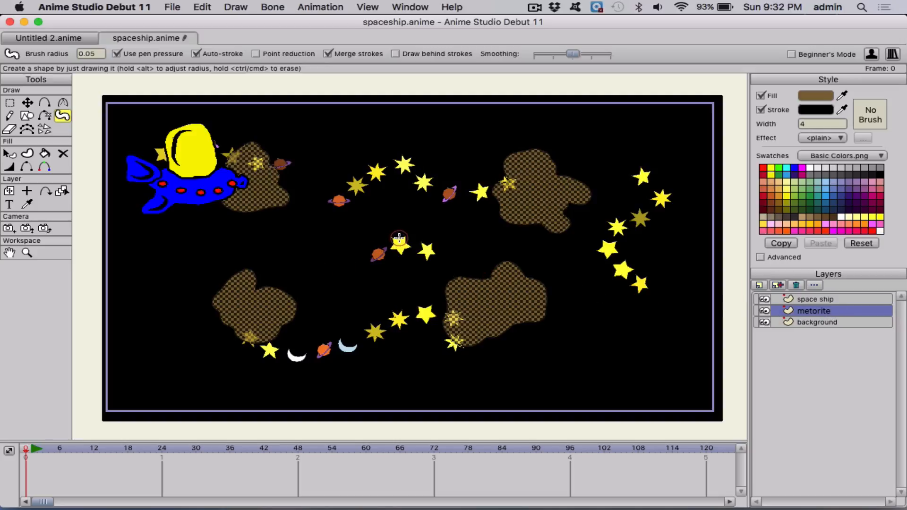
Step: Move the space ship outside the frame's upper-left corner at frame 0, with the metorite and background layers hidden only during the move
scroll(399, 239, "down", 2)
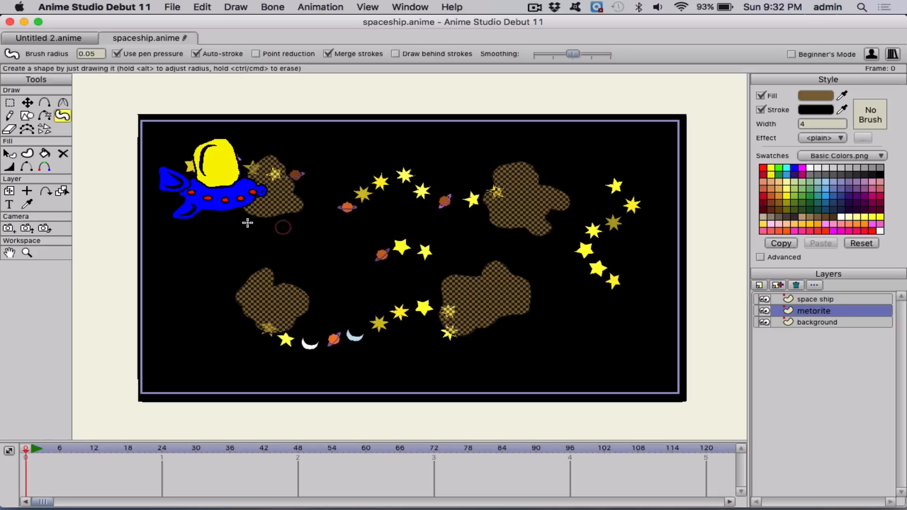
left_click(825, 301)
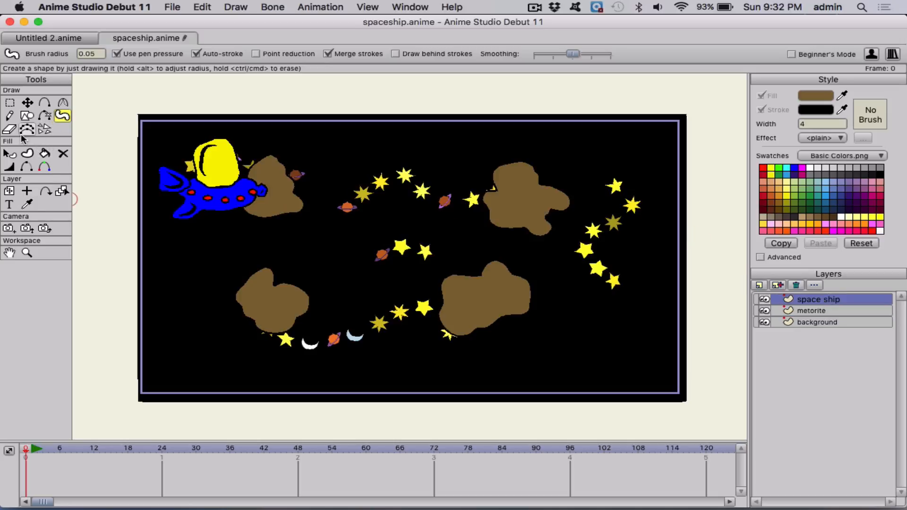
left_click(27, 102)
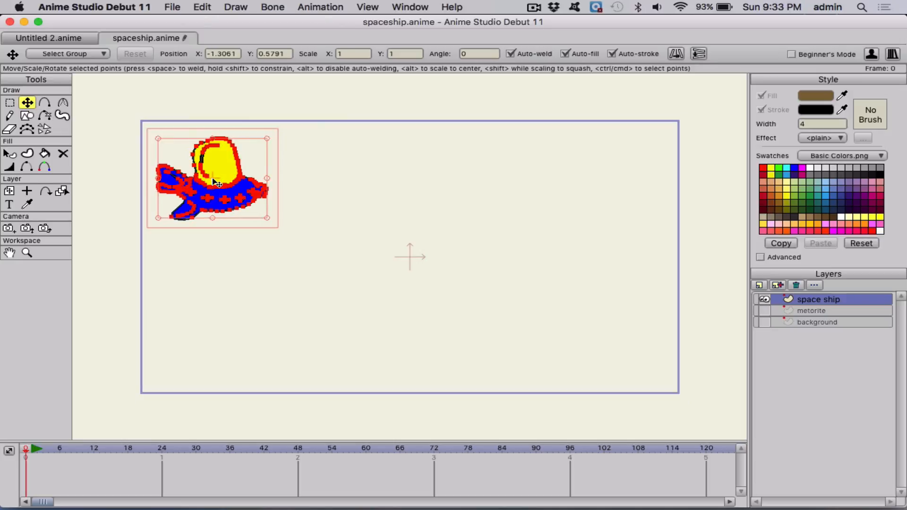
left_click_drag(217, 183, 81, 141)
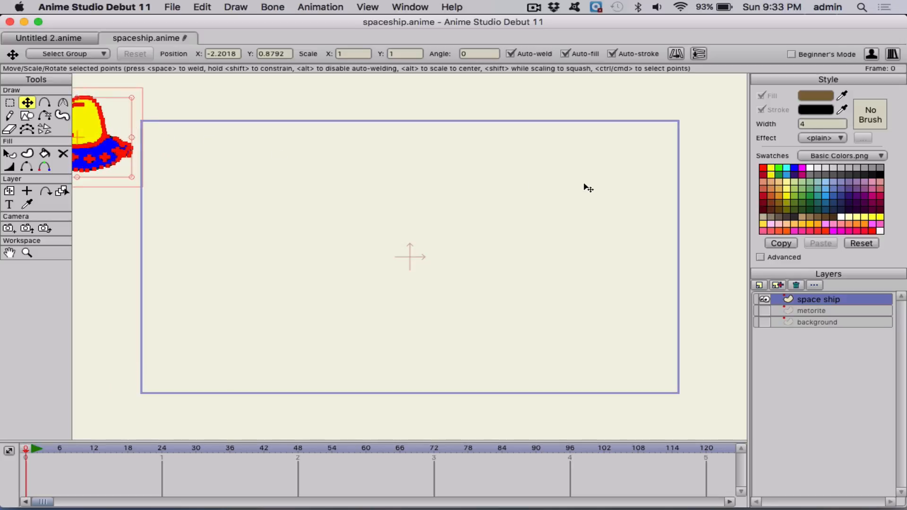
left_click(764, 311)
left_click(765, 322)
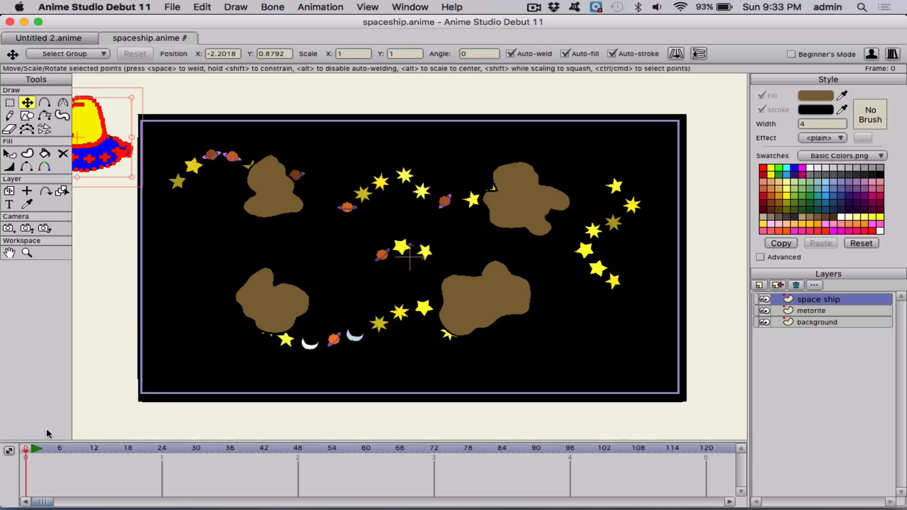
Step: Keyframe the space ship partly inside the frame's left edge at frame 18, and farther right and narrower at frame 24
left_click_drag(29, 452, 129, 454)
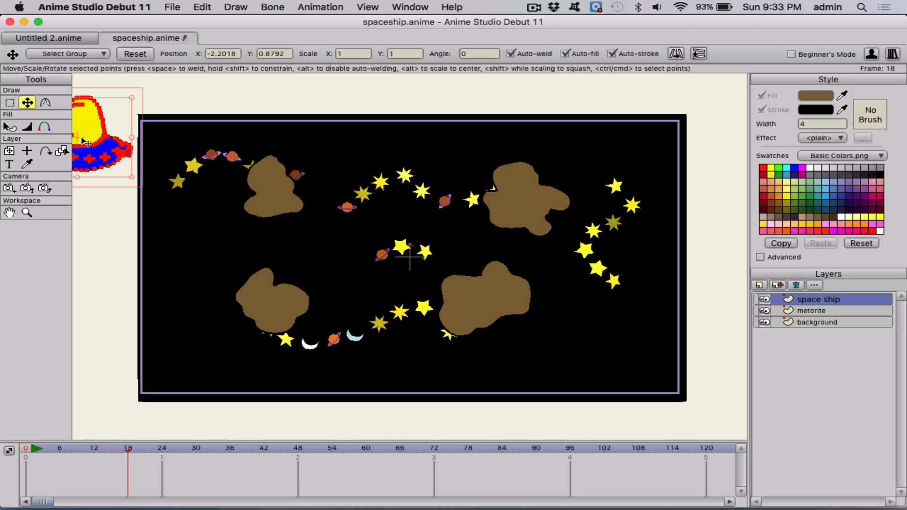
left_click_drag(85, 141, 155, 174)
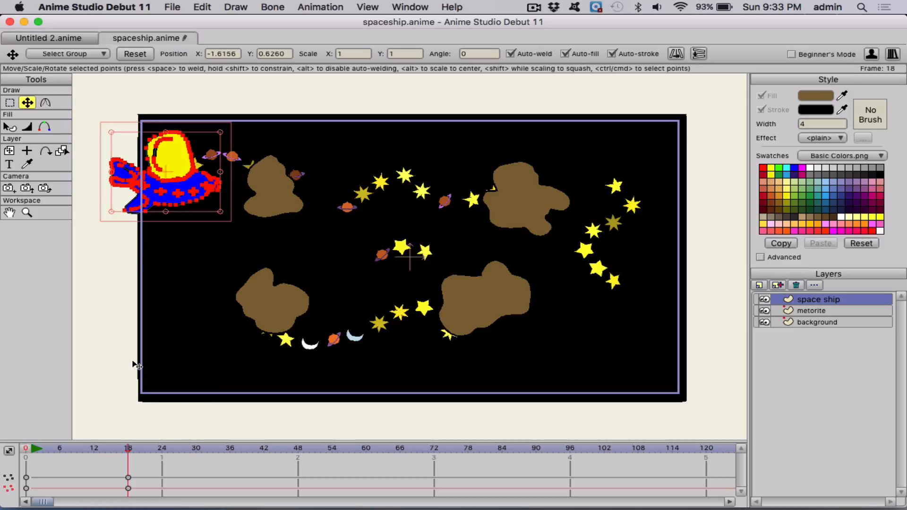
left_click_drag(128, 454, 162, 454)
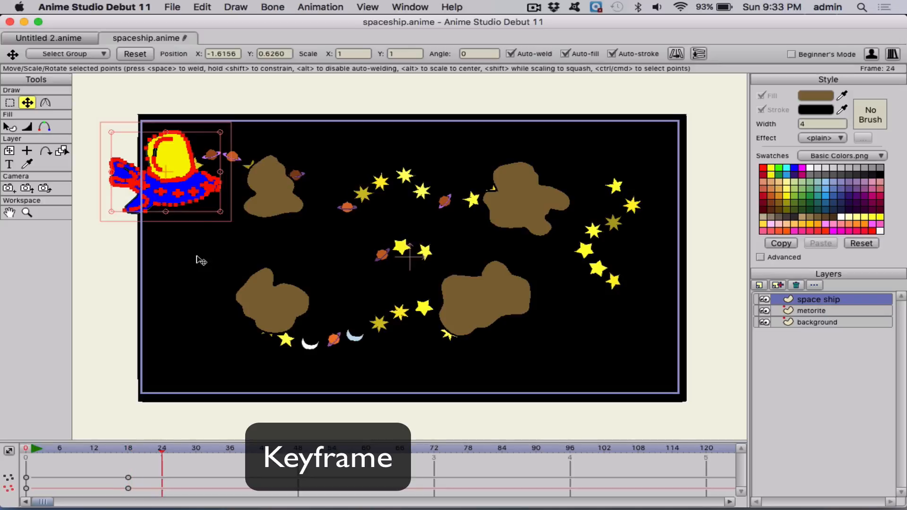
mouse_move(171, 178)
left_mouse_down()
mouse_move(201, 183)
mouse_move(156, 183)
mouse_move(186, 186)
left_mouse_up()
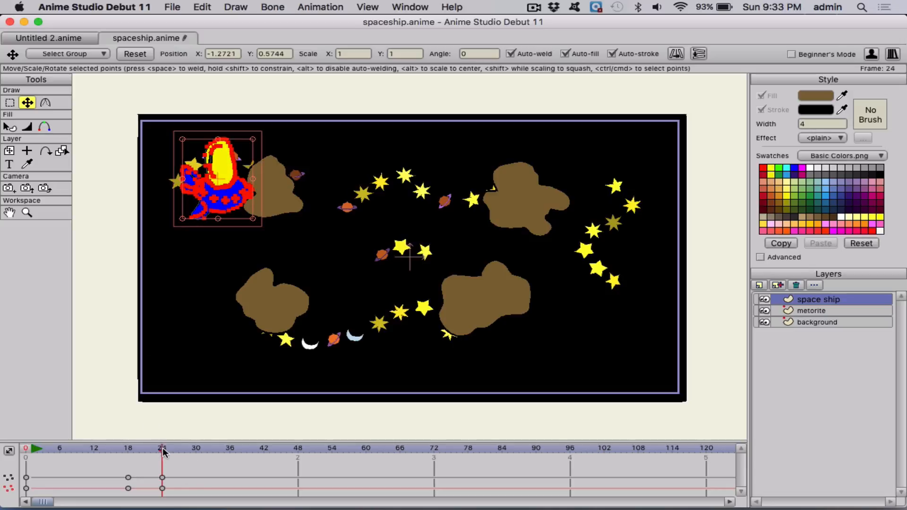
Step: At frame 30, stretch the space ship wider, place it lower at the frame's left edge and tilt its nose downward
left_click_drag(162, 452, 196, 452)
left_click_drag(222, 184, 118, 217)
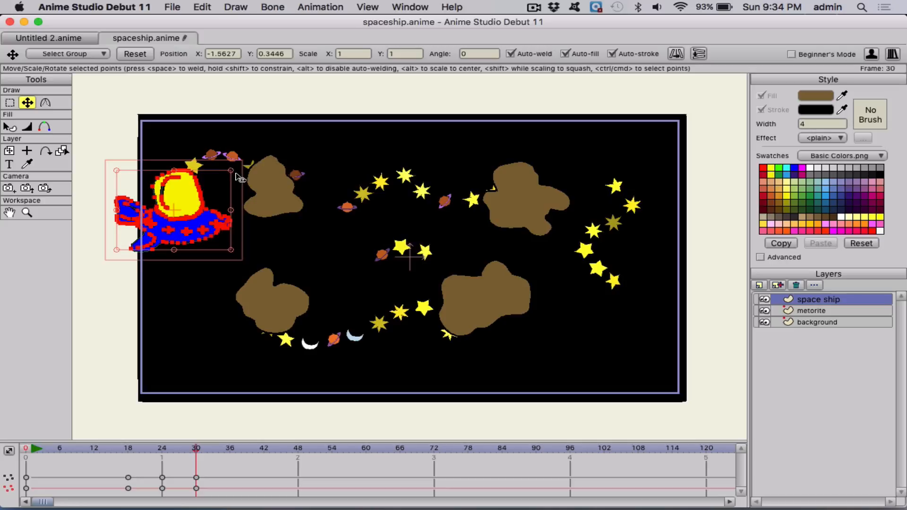
left_click_drag(238, 177, 221, 220)
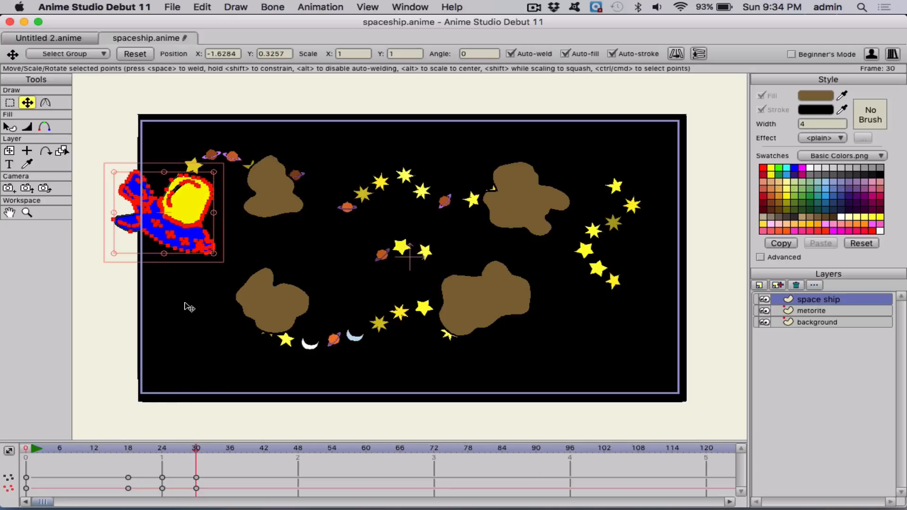
Step: Move the space ship down to the lower-left meteorite at frame 37 and scale it smaller at frame 39
left_click_drag(197, 453, 235, 453)
left_click_drag(171, 215, 203, 249)
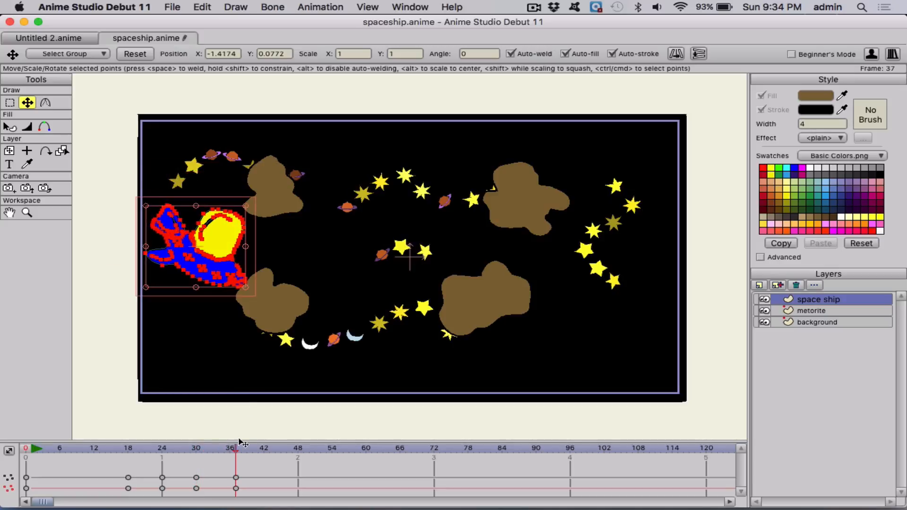
left_click_drag(238, 453, 247, 453)
left_click_drag(145, 207, 181, 231)
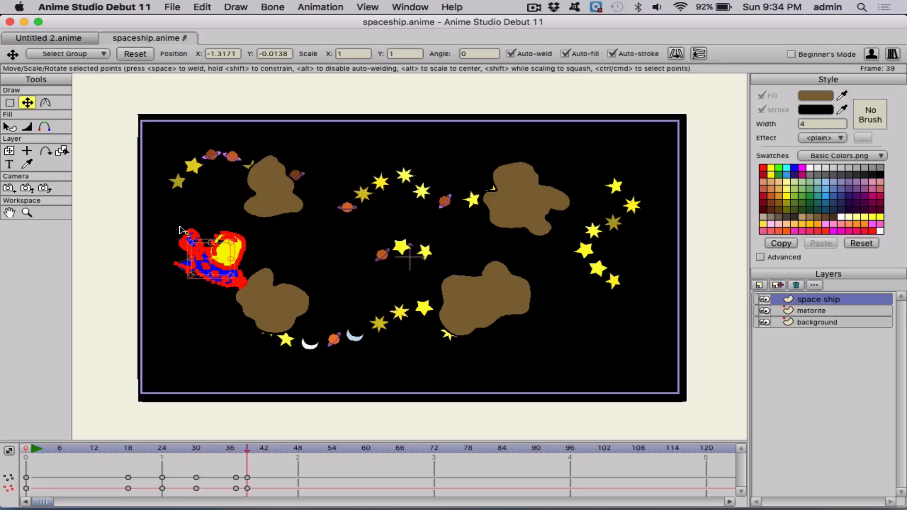
Step: At frame 48, move the space ship below the lower-left meteorite and rotate it upright with its nose tilted upward
left_click_drag(249, 453, 298, 453)
left_click_drag(218, 265, 175, 240)
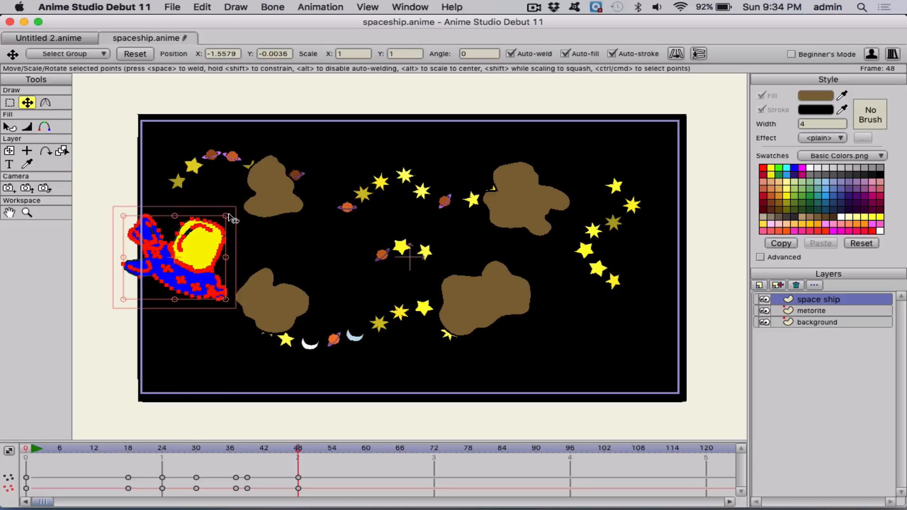
left_click_drag(230, 217, 185, 336)
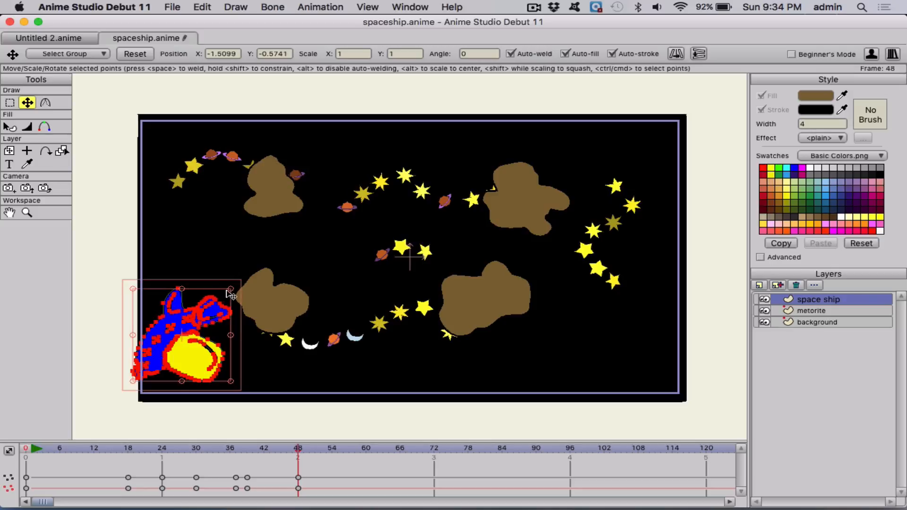
left_click_drag(235, 289, 239, 361)
left_click_drag(181, 344, 203, 373)
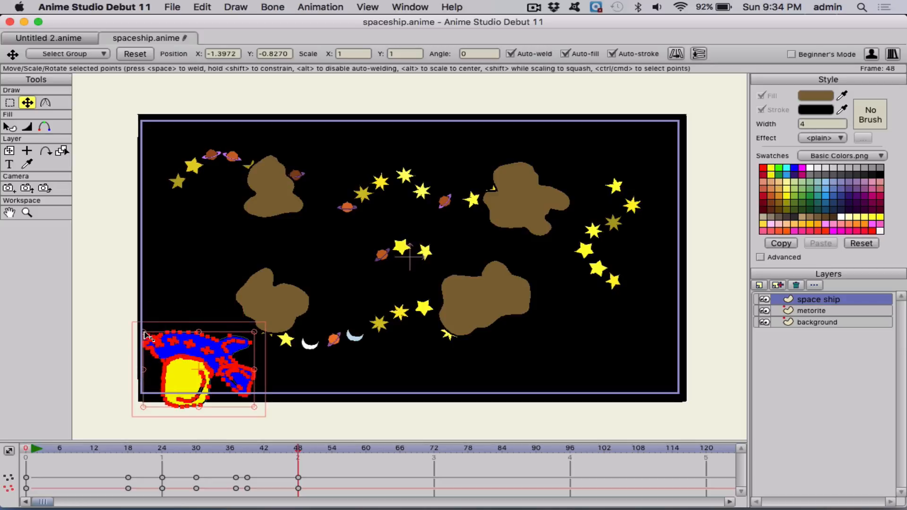
left_click_drag(147, 336, 291, 377)
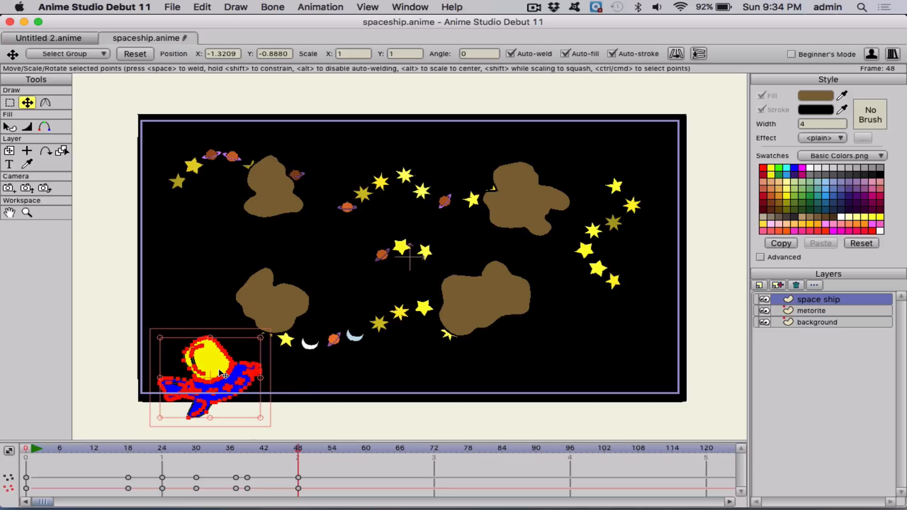
left_click_drag(221, 375, 256, 376)
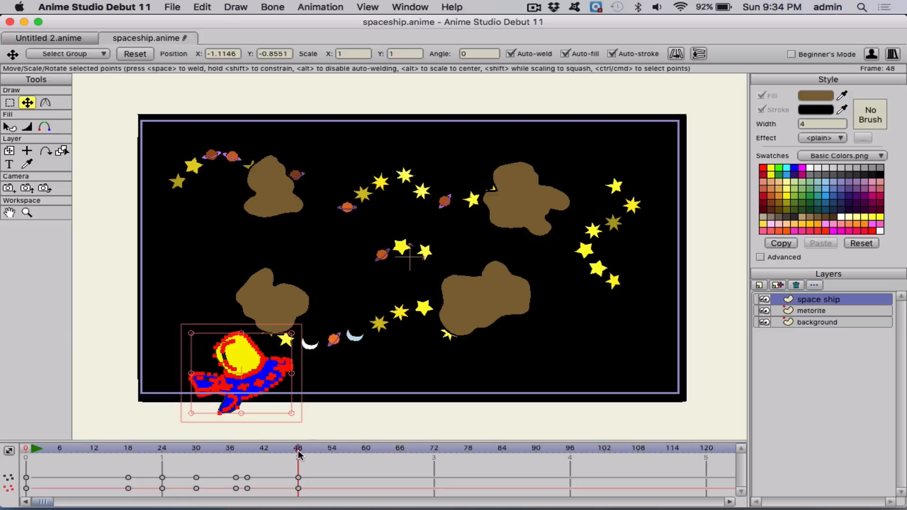
Step: Keyframe the space ship farther right at frame 61, then up beside the lower-right meteorite and slightly smaller at frame 70
left_click_drag(298, 454, 372, 455)
left_click_drag(254, 375, 363, 383)
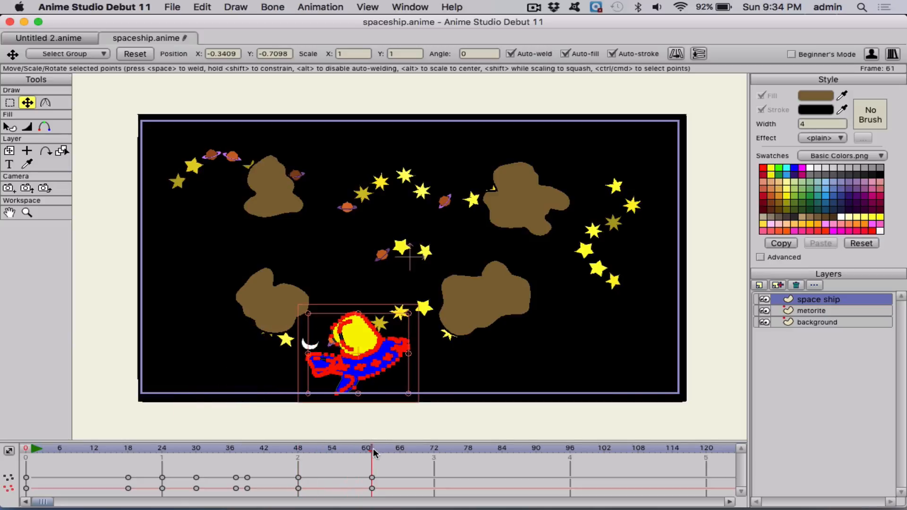
left_click_drag(373, 452, 423, 453)
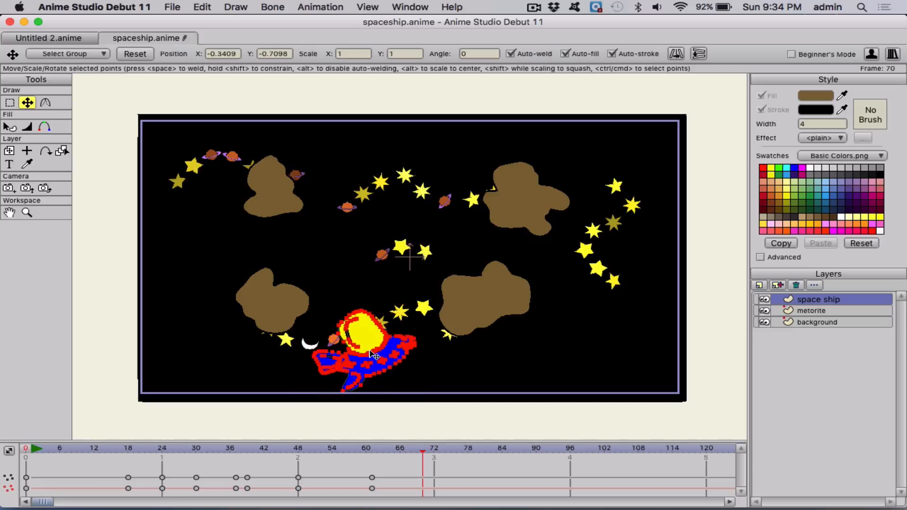
left_click_drag(375, 355, 400, 342)
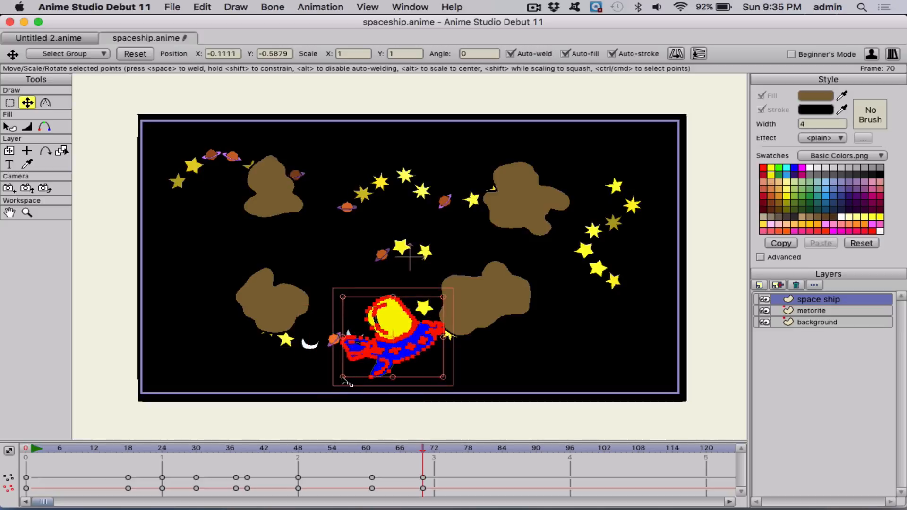
left_click_drag(343, 381, 354, 373)
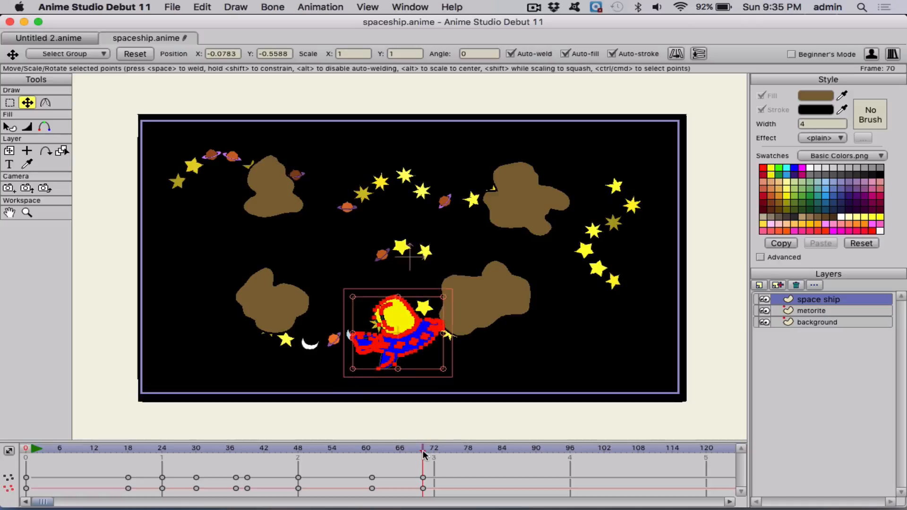
Step: Keyframe the space ship farther left at frame 78, and back right and higher beside the lower-right meteorite at frame 83
left_click_drag(425, 451, 468, 451)
left_click_drag(390, 339, 344, 332)
left_click_drag(467, 452, 496, 453)
left_click_drag(346, 326, 402, 300)
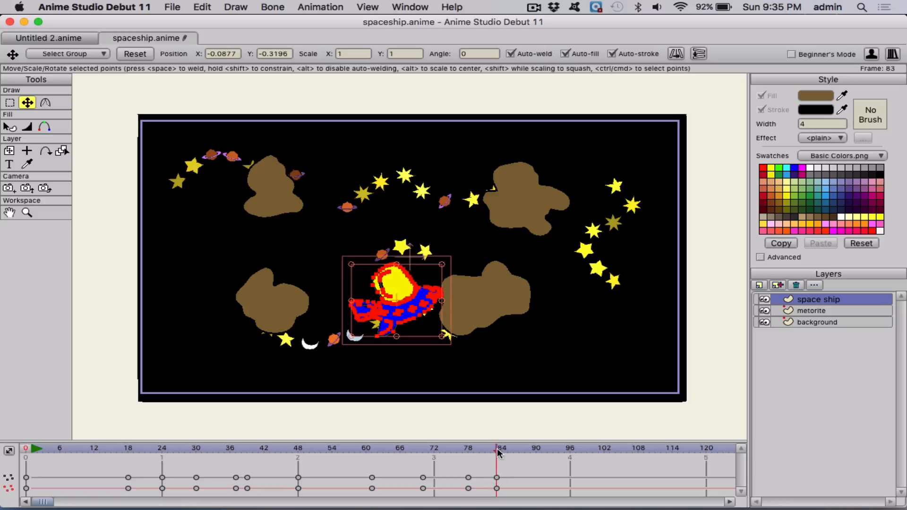
Step: Keyframe the space ship left and up at frame 90, on past the upper-right meteorite through frames 98, 108 and 119, and outside the frame's upper-right at 123
left_click_drag(499, 453, 535, 452)
left_click_drag(399, 304, 351, 290)
left_click_drag(536, 453, 582, 452)
left_click_drag(355, 282, 357, 281)
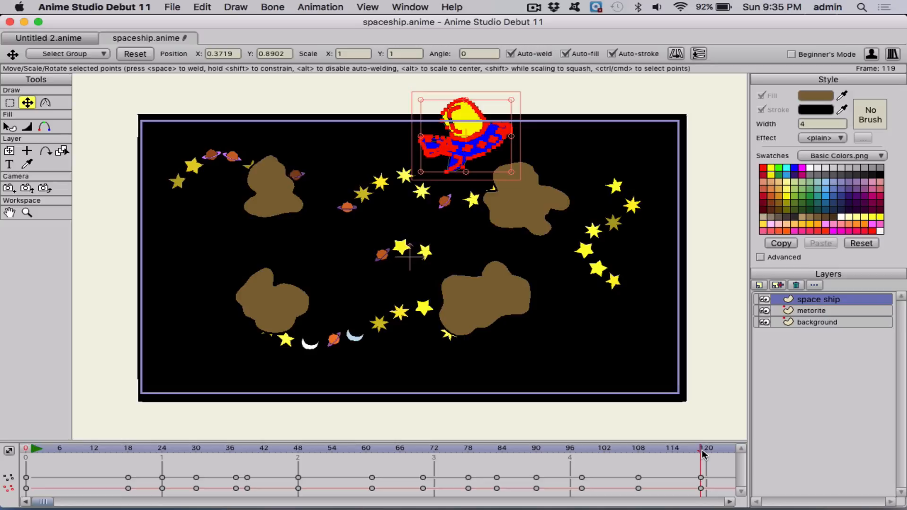
left_click_drag(703, 454, 723, 453)
left_click_drag(479, 101, 648, 85)
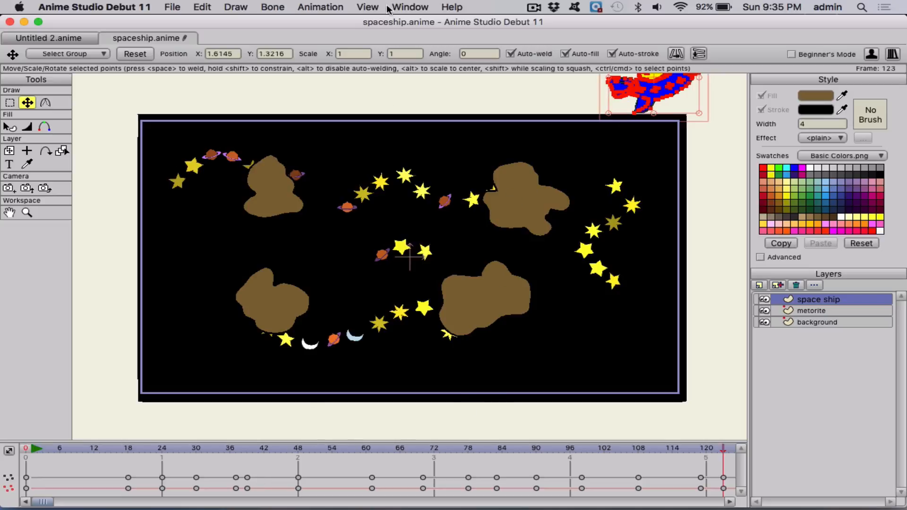
Step: Show the playback controls, rewind to frame 0 and play the animation through the last keyframe
left_click(410, 8)
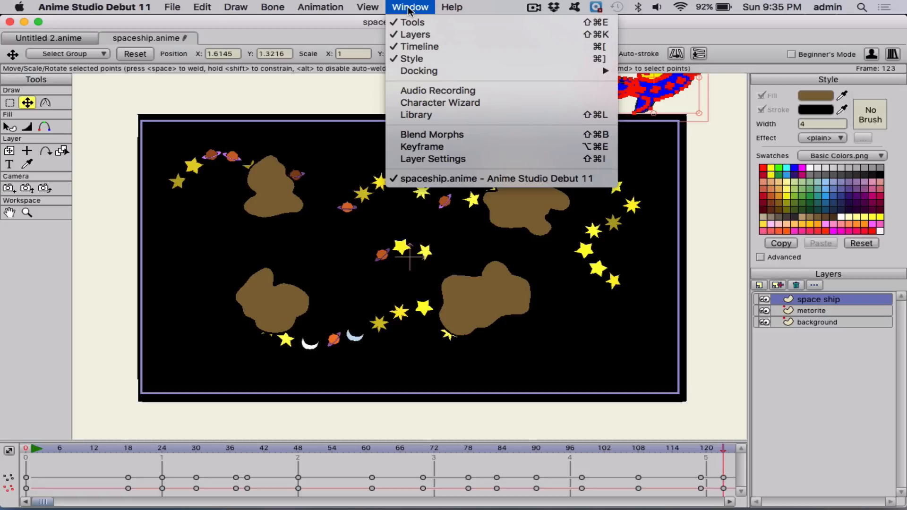
mouse_move(367, 7)
left_click(404, 104)
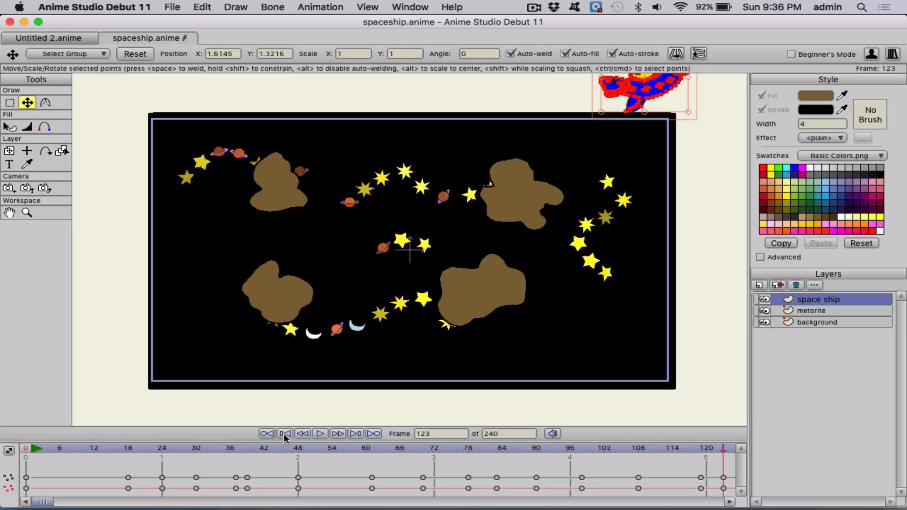
left_click(268, 434)
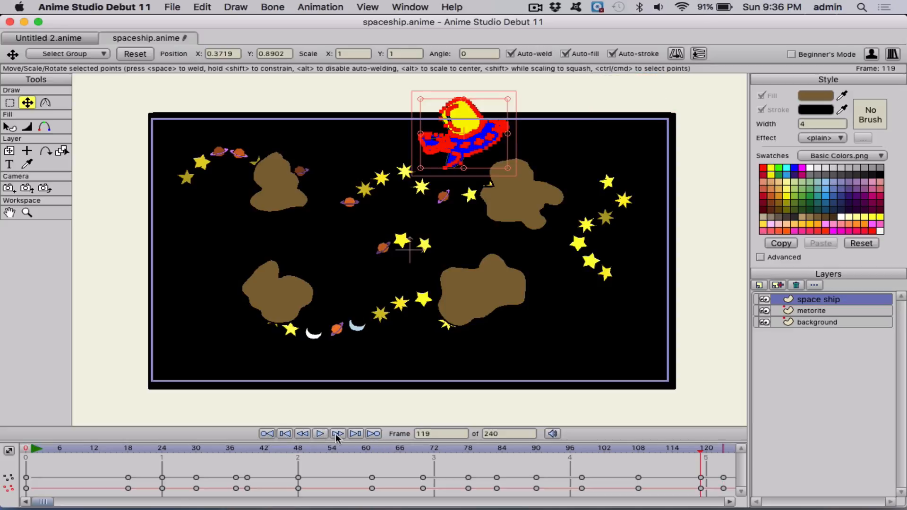
left_click(286, 432)
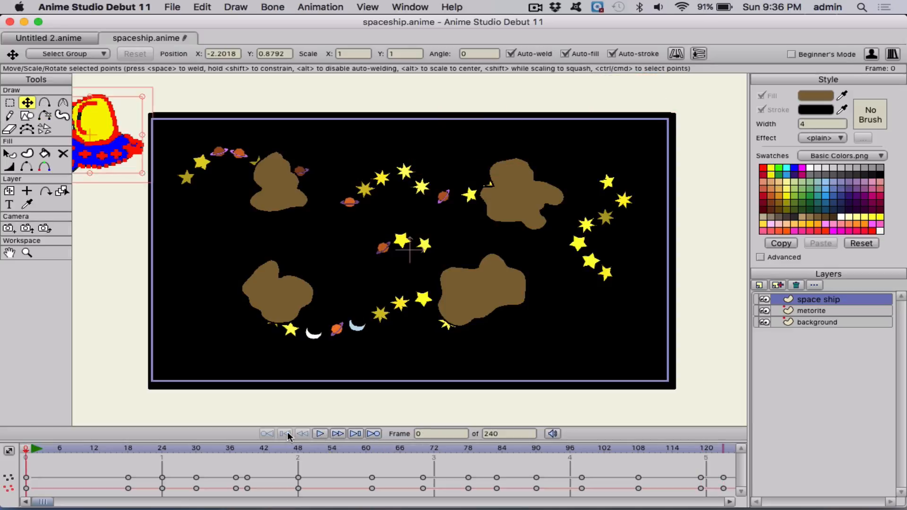
left_click(324, 434)
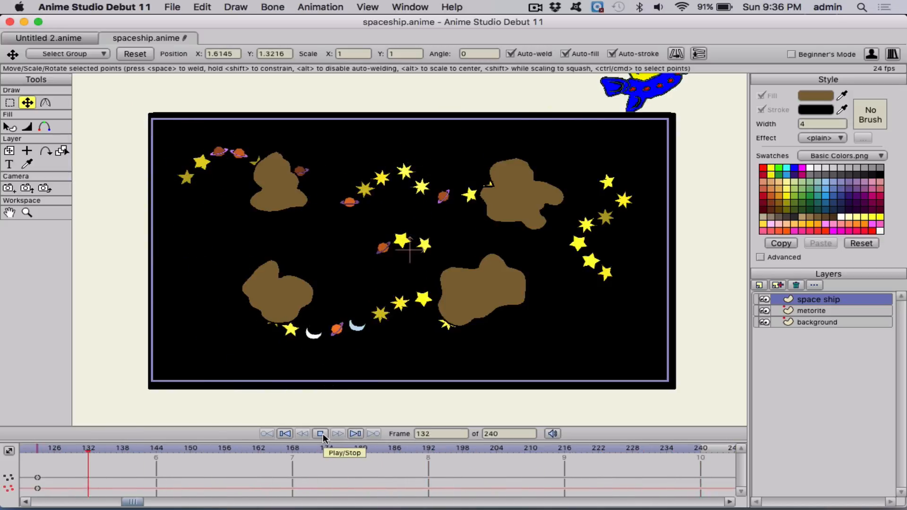
left_click(322, 433)
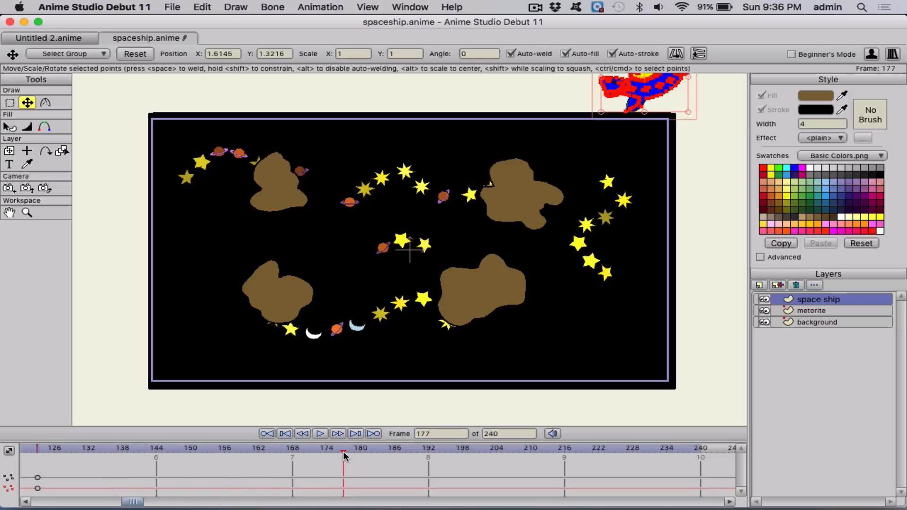
Step: Return the playhead to the last keyframe and set the animation's total length to 123 frames
left_click_drag(344, 455, 36, 452)
left_click(510, 435)
type("123")
Step: Export frames 1 to 123 of the animation in MP4 format
left_click(173, 7)
left_click(205, 234)
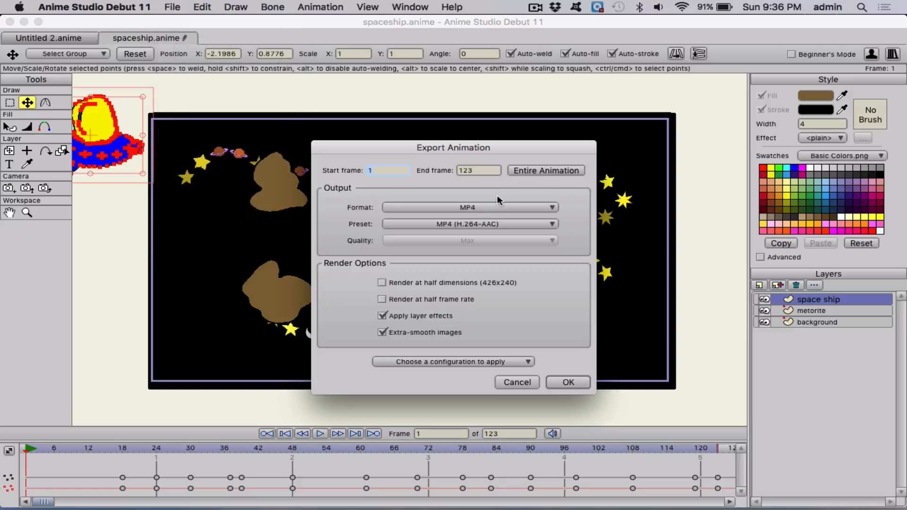
left_click(462, 207)
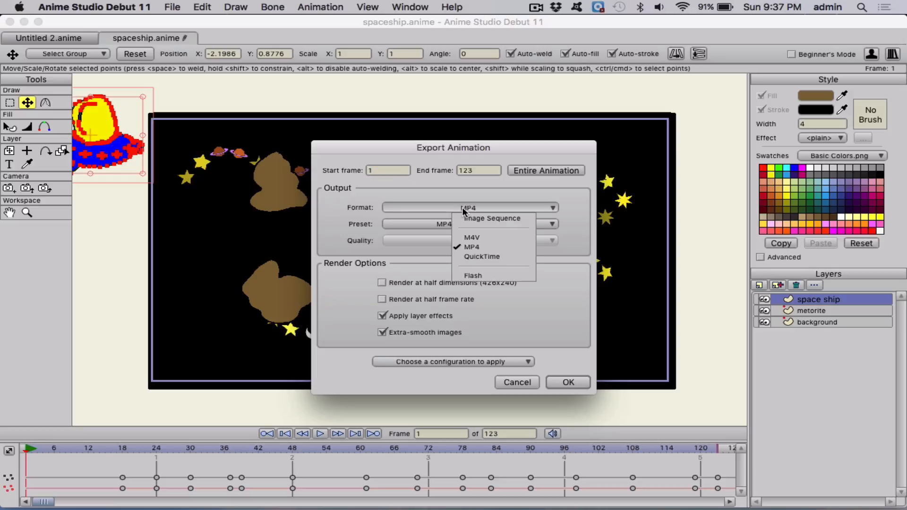
left_click(464, 247)
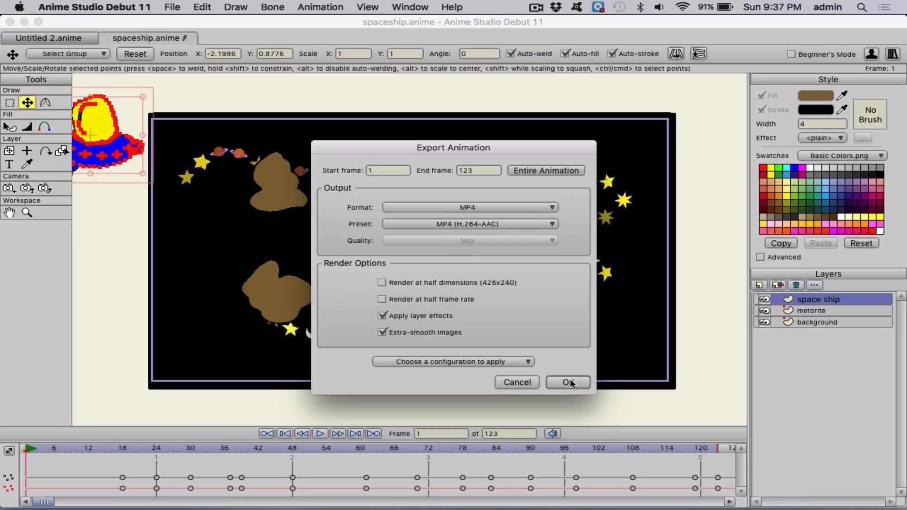
left_click(569, 383)
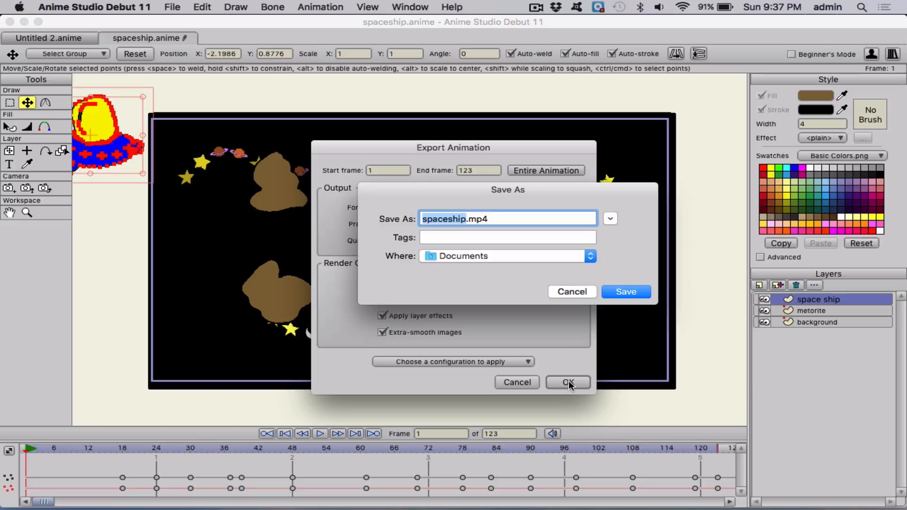